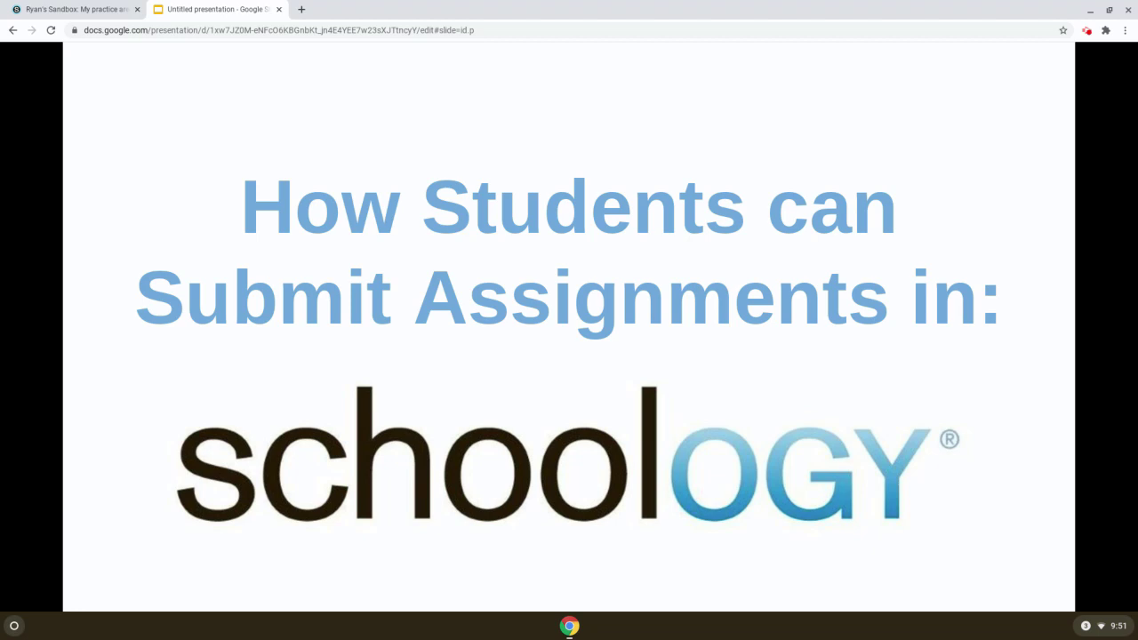
- Switch to the Schoology sandbox course tab and open the personal Resources area
left_click(88, 10)
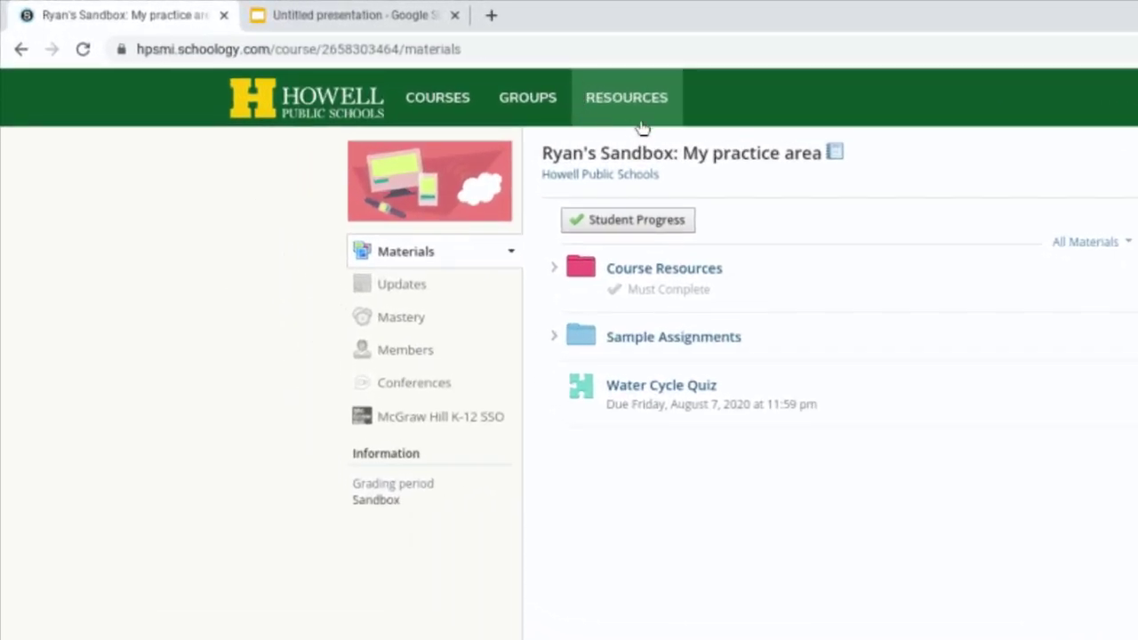
left_click(646, 106)
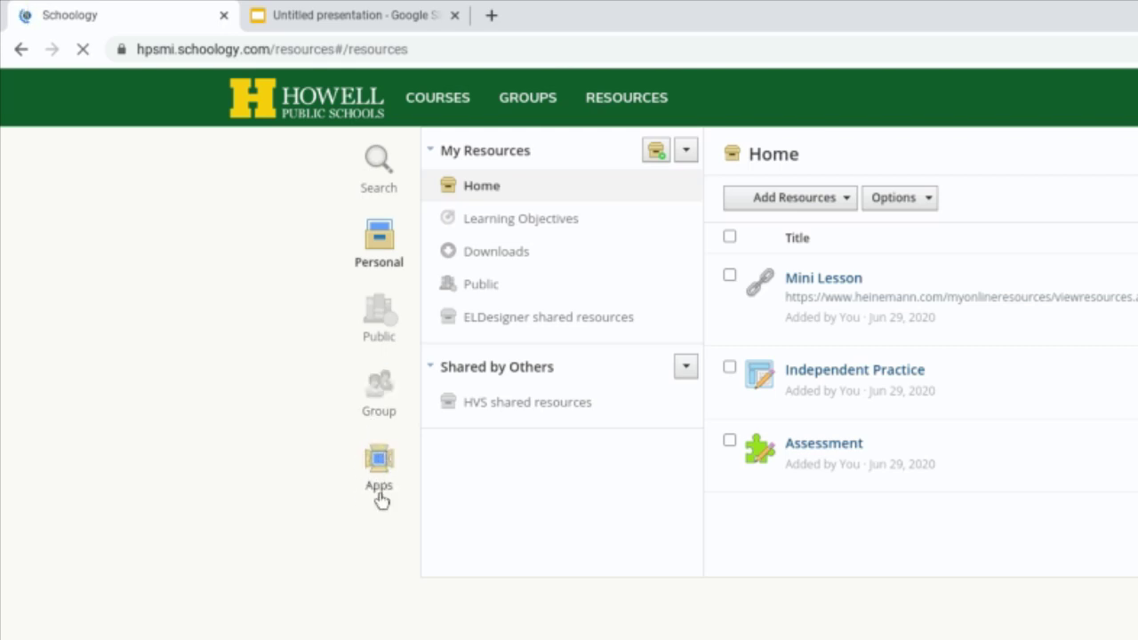
- Browse the resource Apps list without installing anything, then open the sandbox practice course
left_click(383, 463)
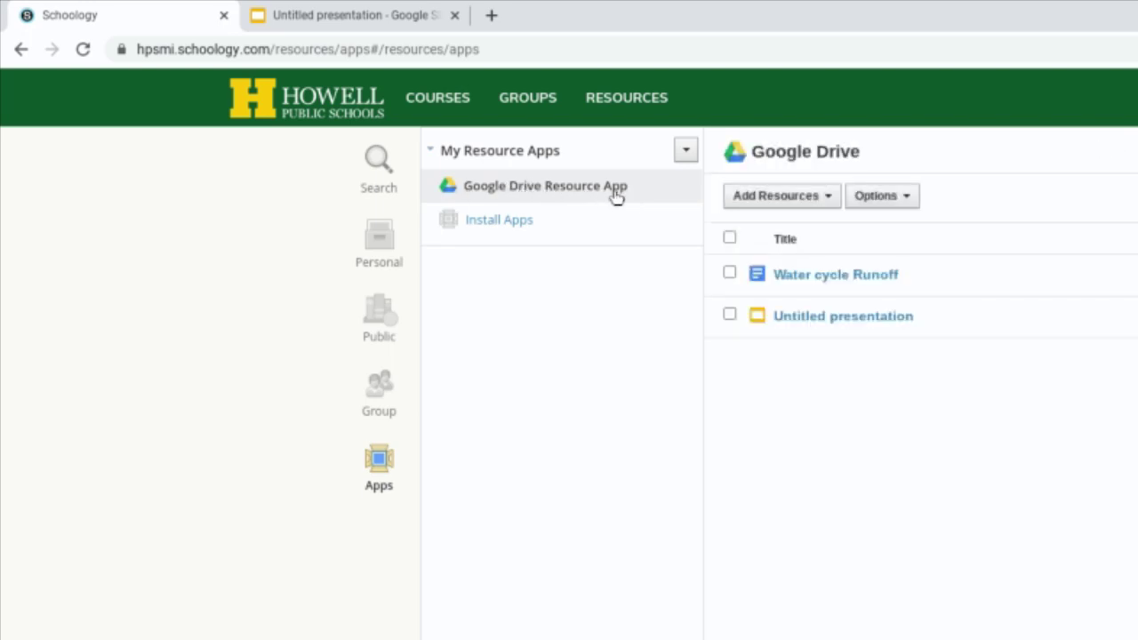
left_click(500, 222)
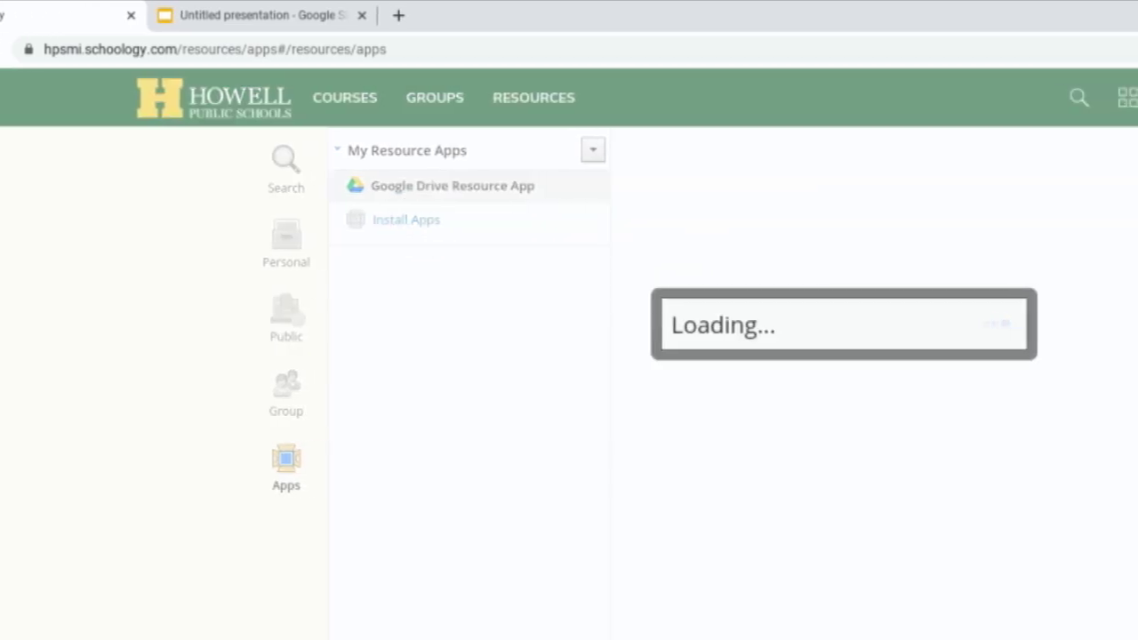
left_click(813, 421)
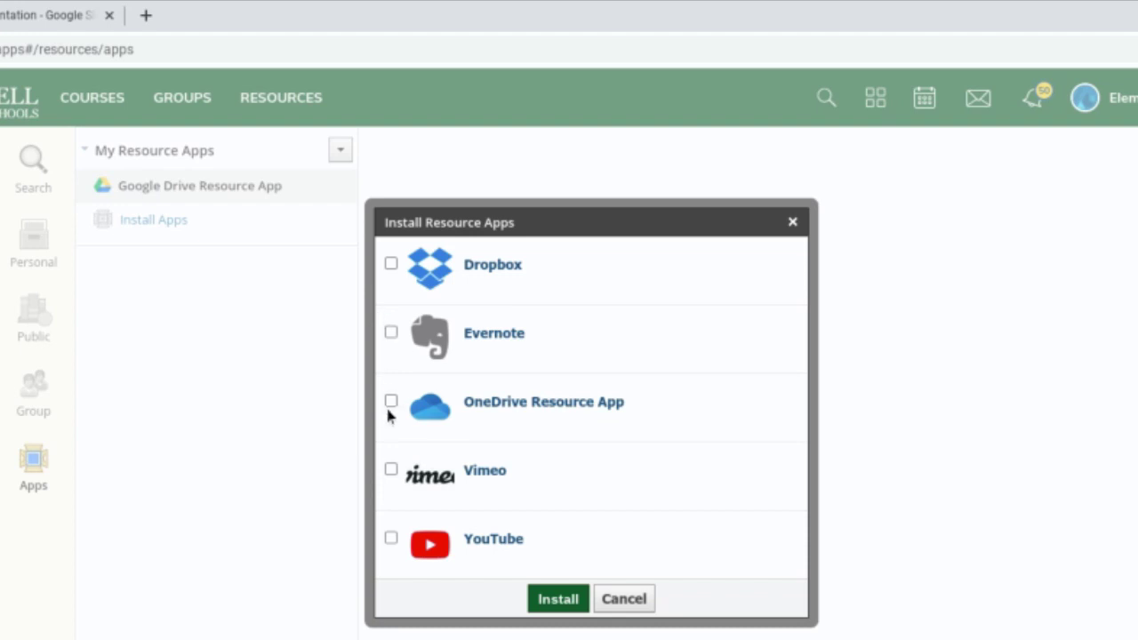
left_click(626, 602)
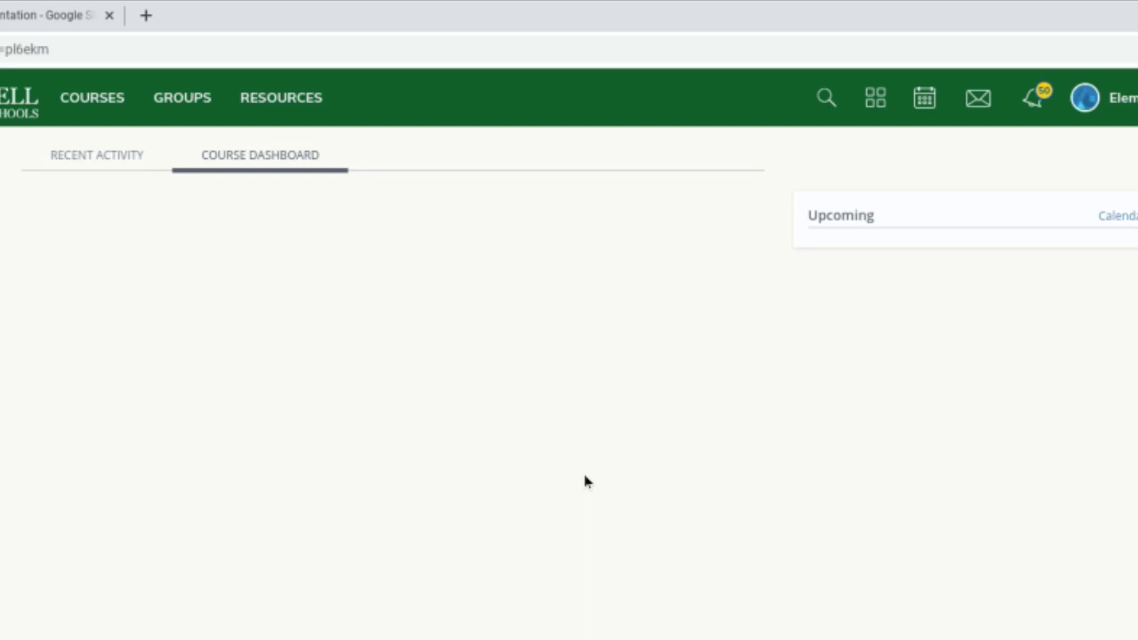
left_click(185, 359)
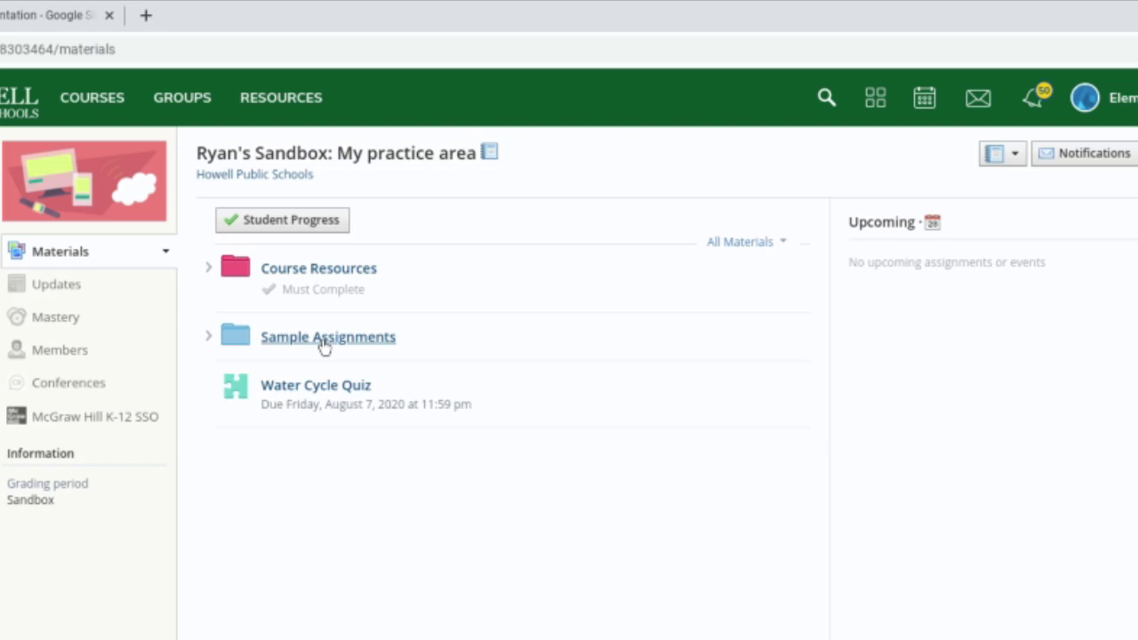
- Open Sample Assignments > 'Assignment Example WITHOUT Google Doc Template' and start submitting it
left_click(320, 348)
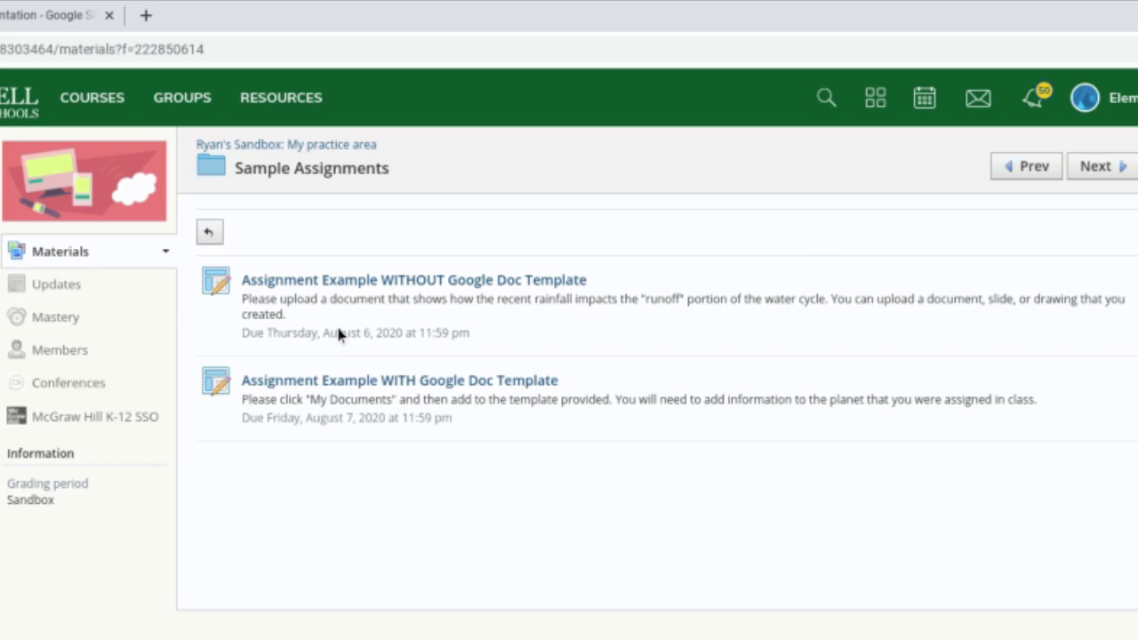
left_click(381, 283)
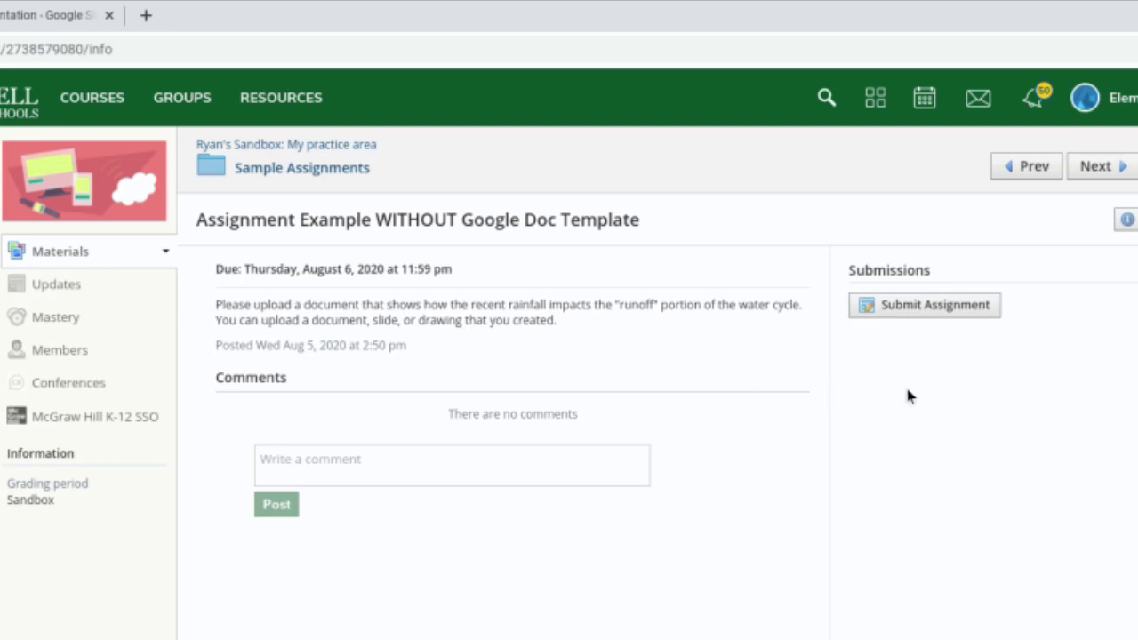
left_click(892, 311)
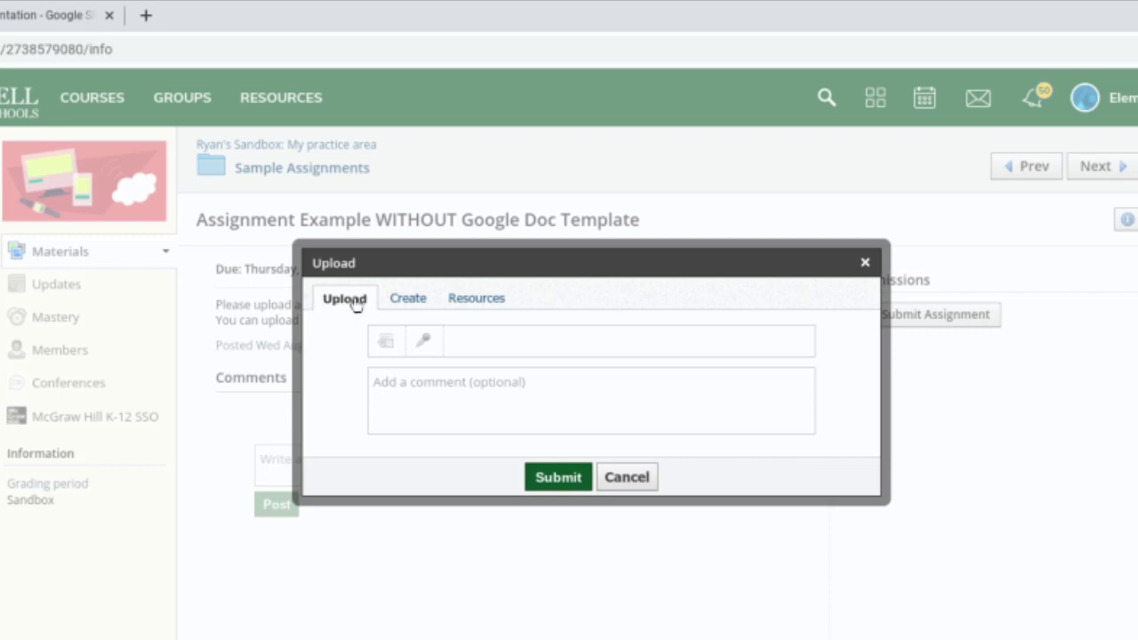
- Browse local files for the upload, cancel without choosing one, and switch to Create
left_click(385, 345)
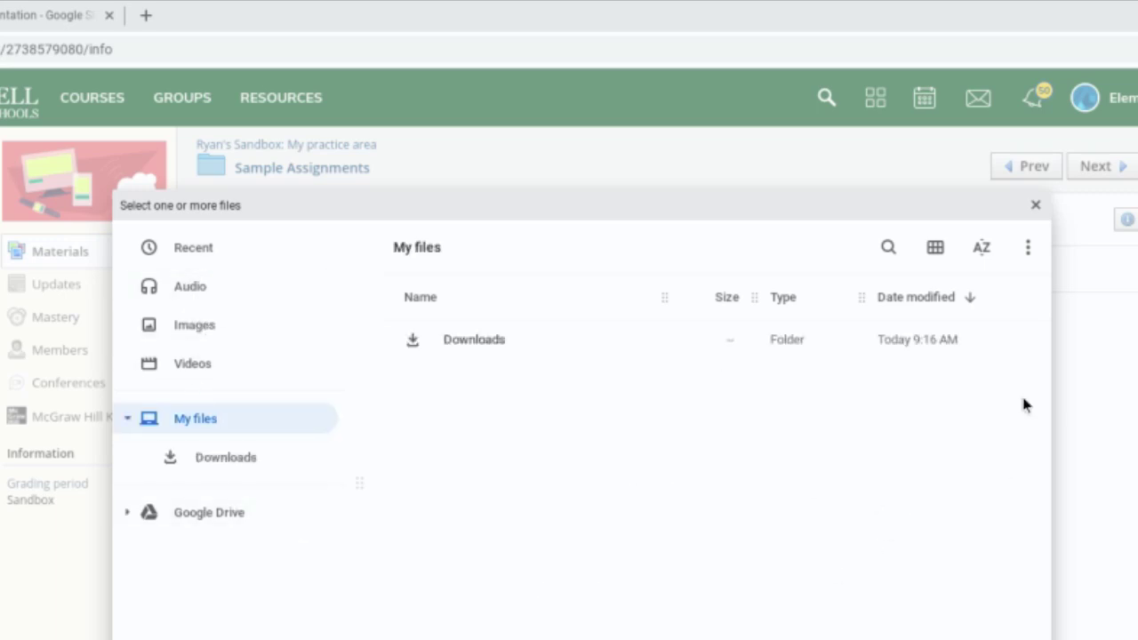
left_click(1035, 206)
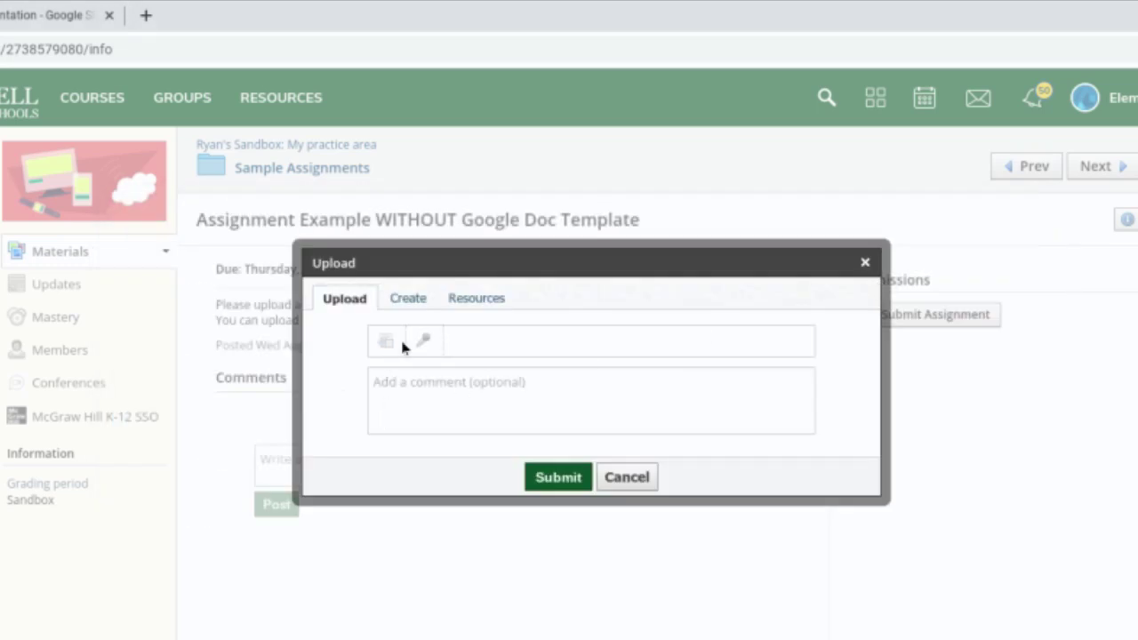
left_click(410, 300)
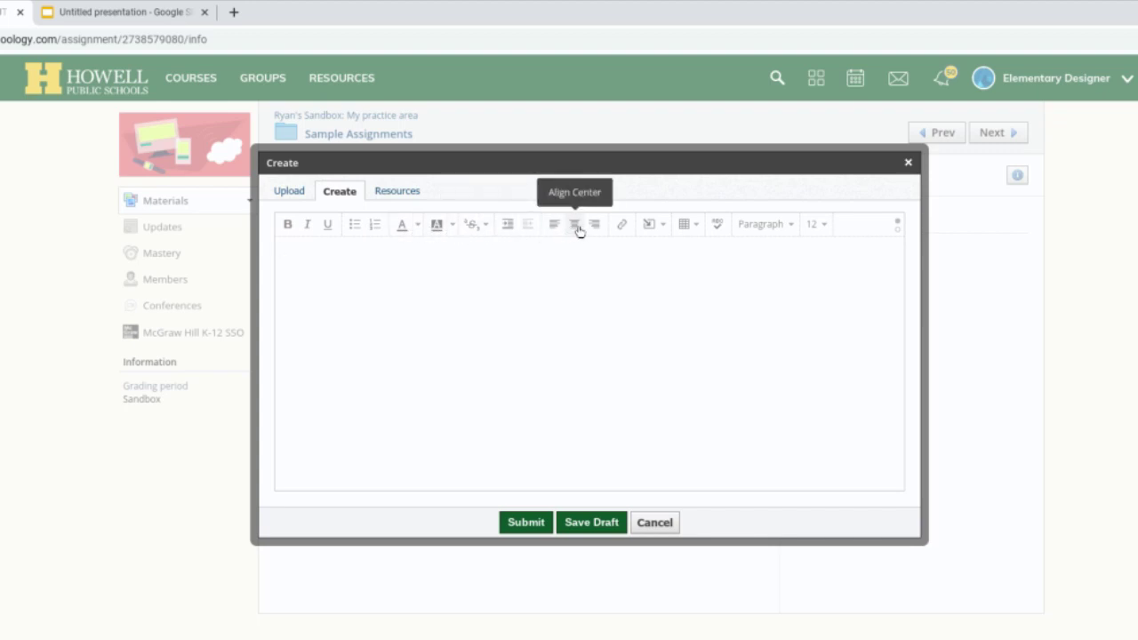
- Check the editor's Insert Content options, then switch to attaching from Resources
left_click(658, 227)
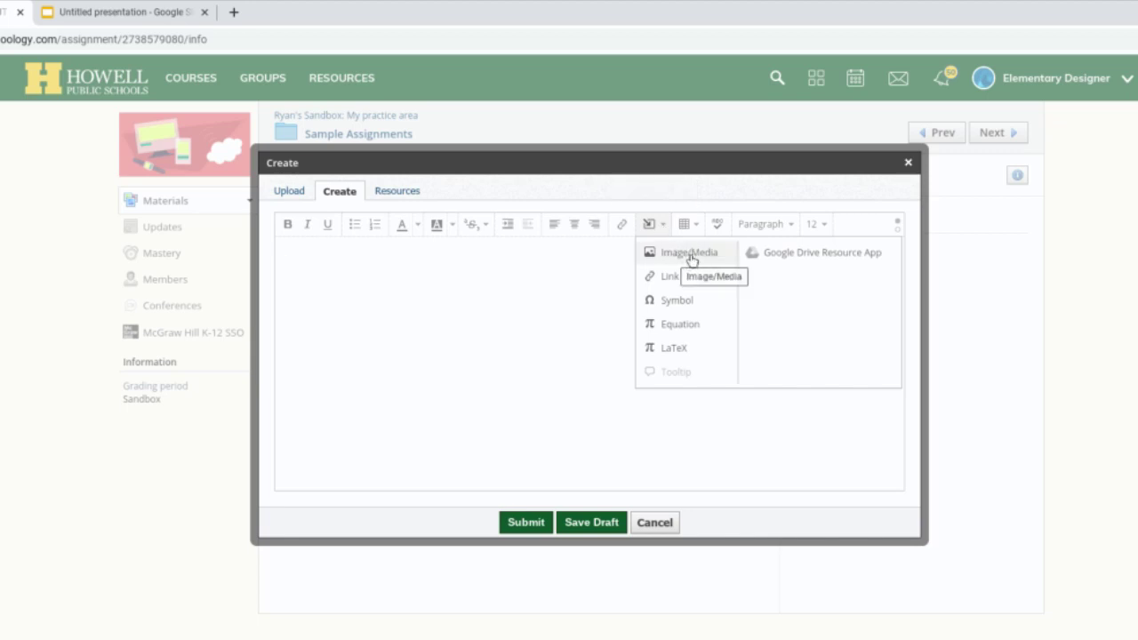
left_click(646, 199)
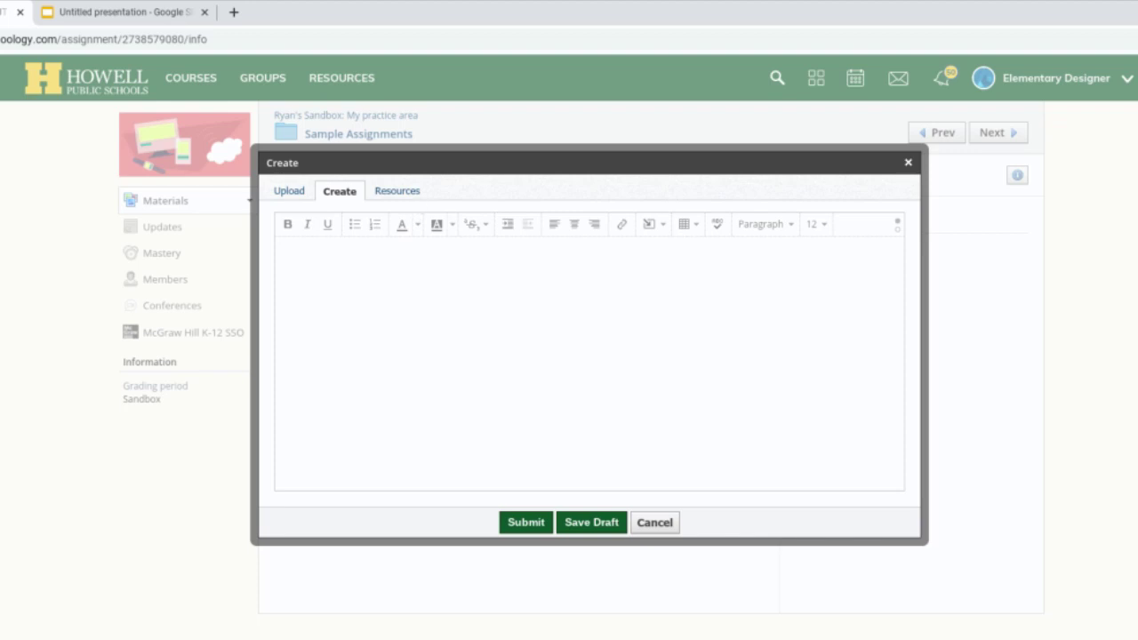
left_click(409, 198)
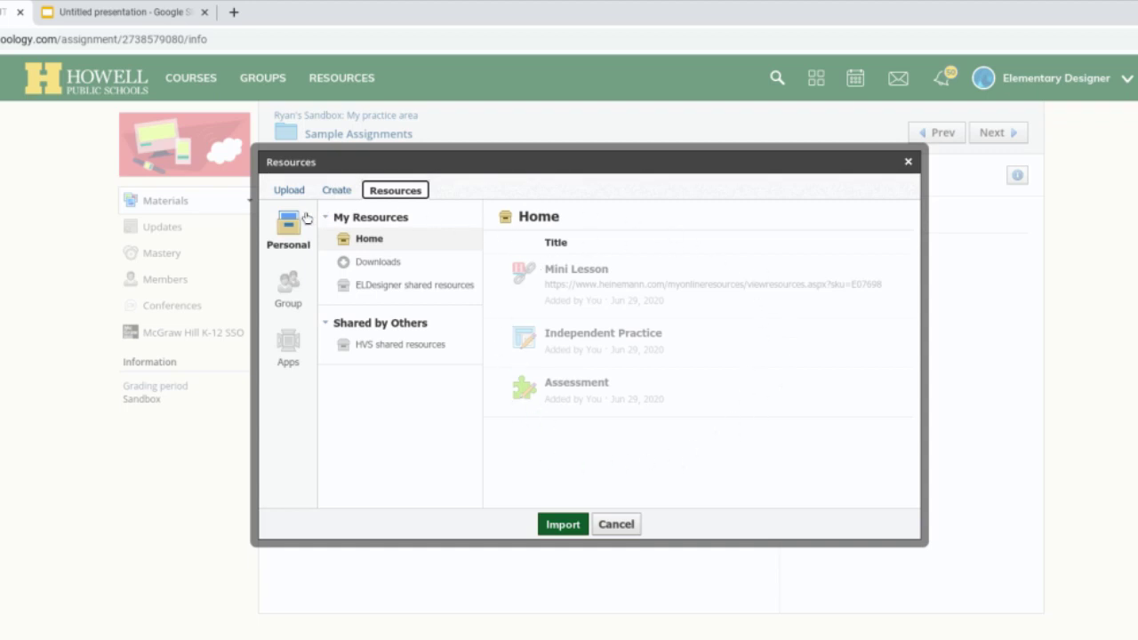
- Open the Google Drive resource app and search it for 'water cycle'
left_click(282, 343)
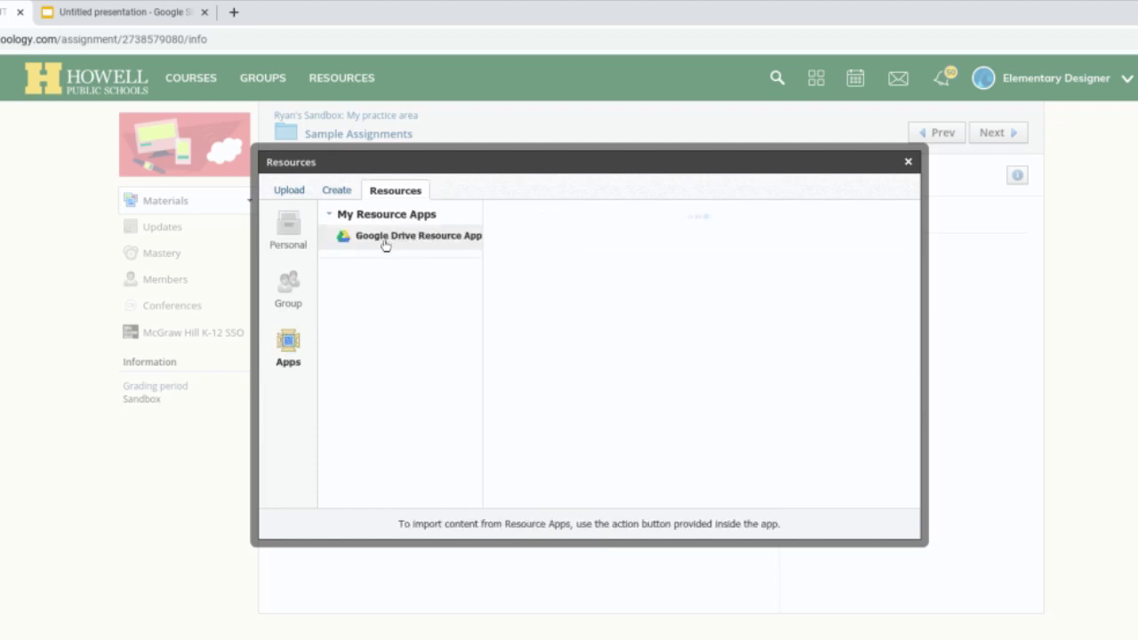
left_click(410, 246)
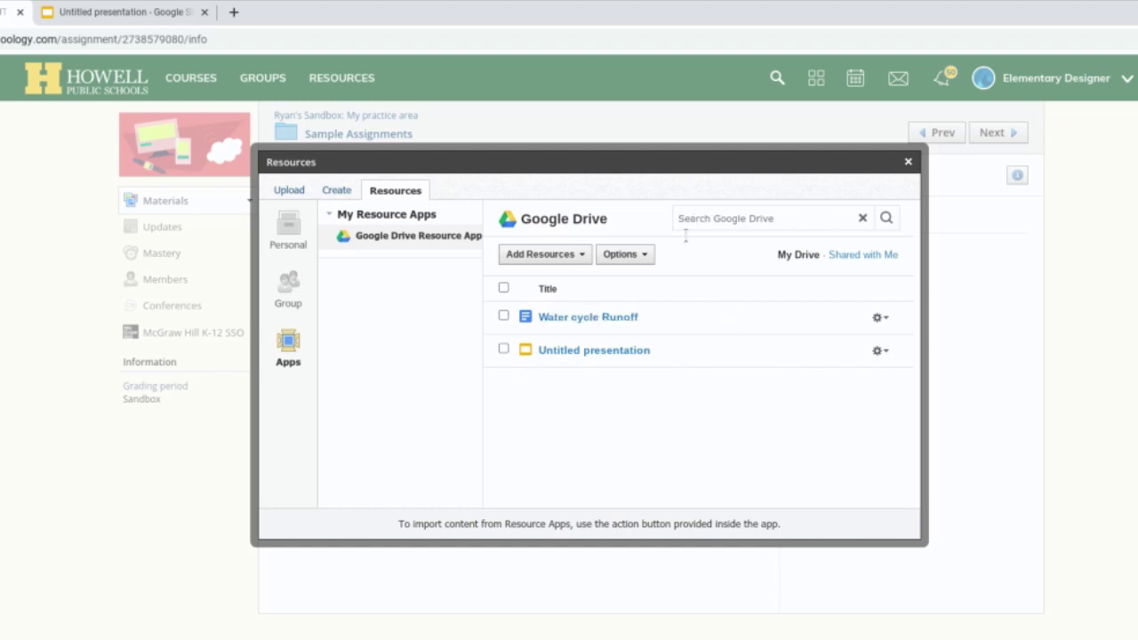
left_click(738, 219)
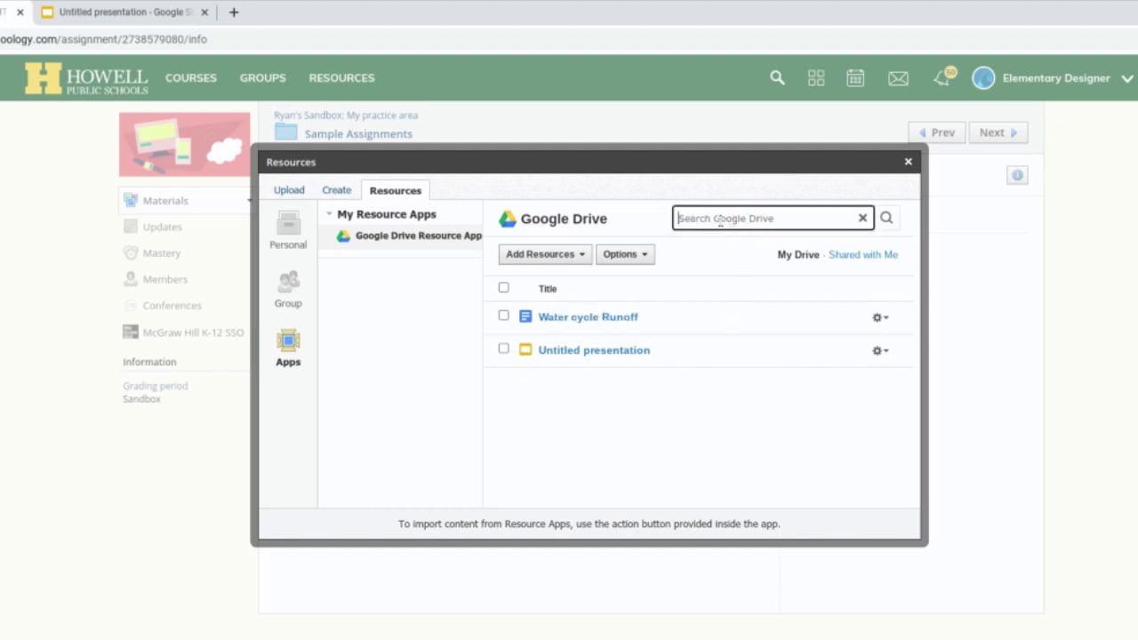
type("wate")
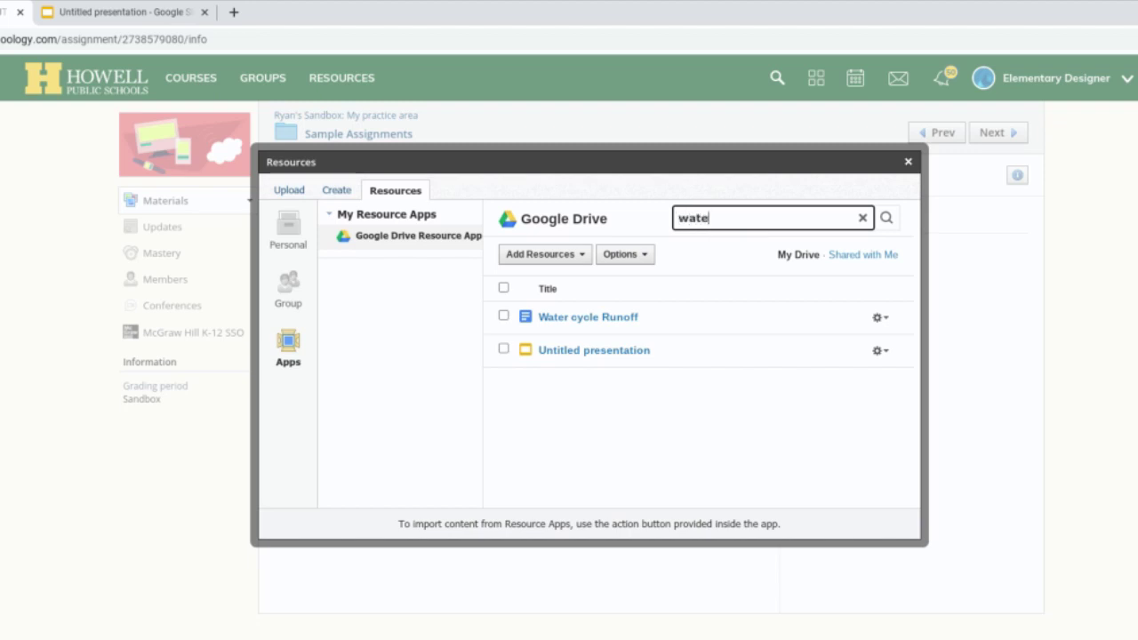
type("r cycle")
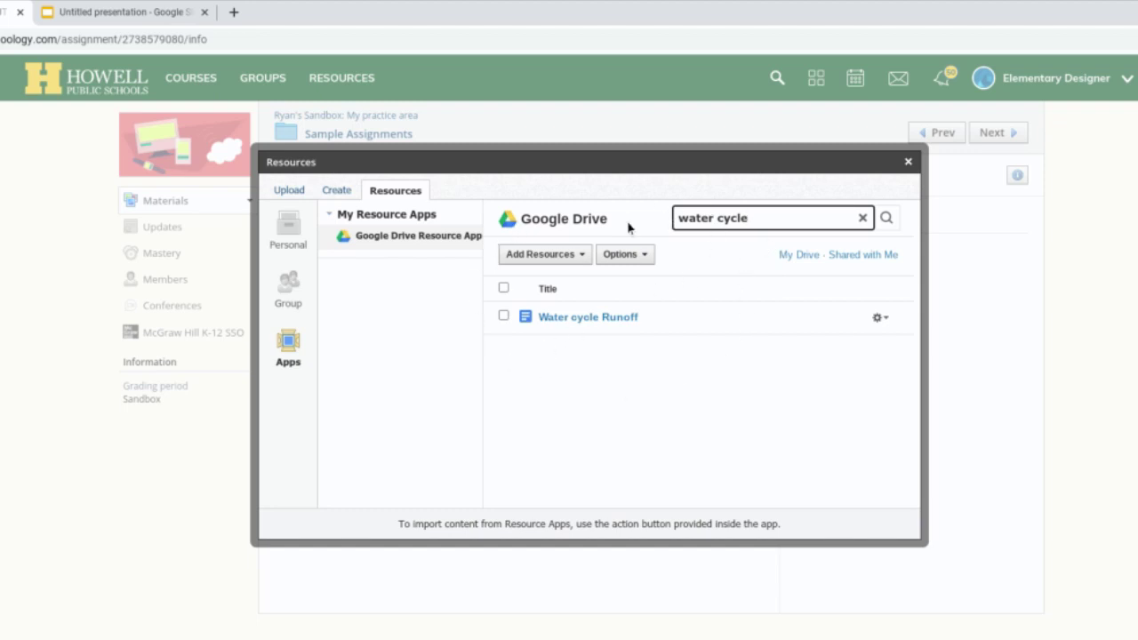
- Select the 'Water cycle Runoff' document and import it as a file
left_click(504, 318)
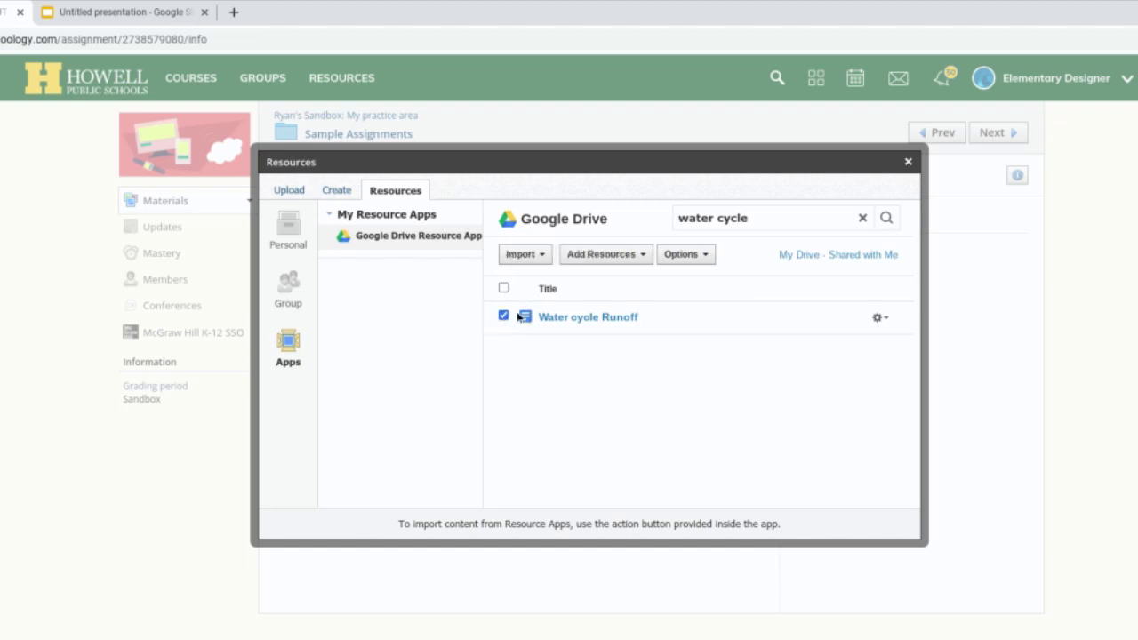
left_click(544, 259)
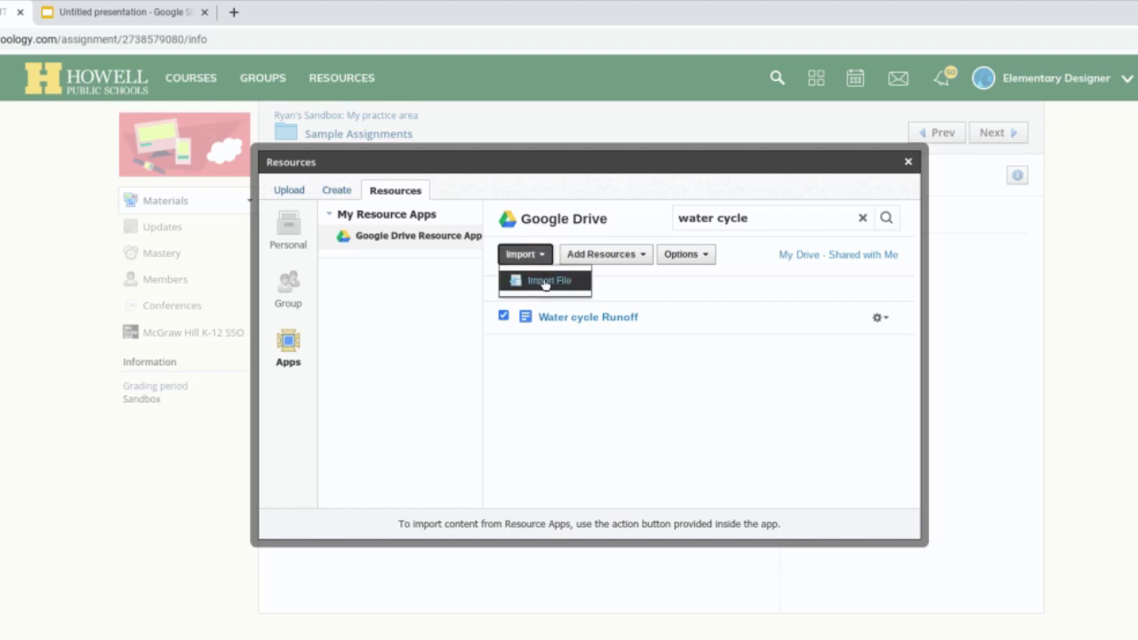
left_click(503, 318)
left_click(504, 318)
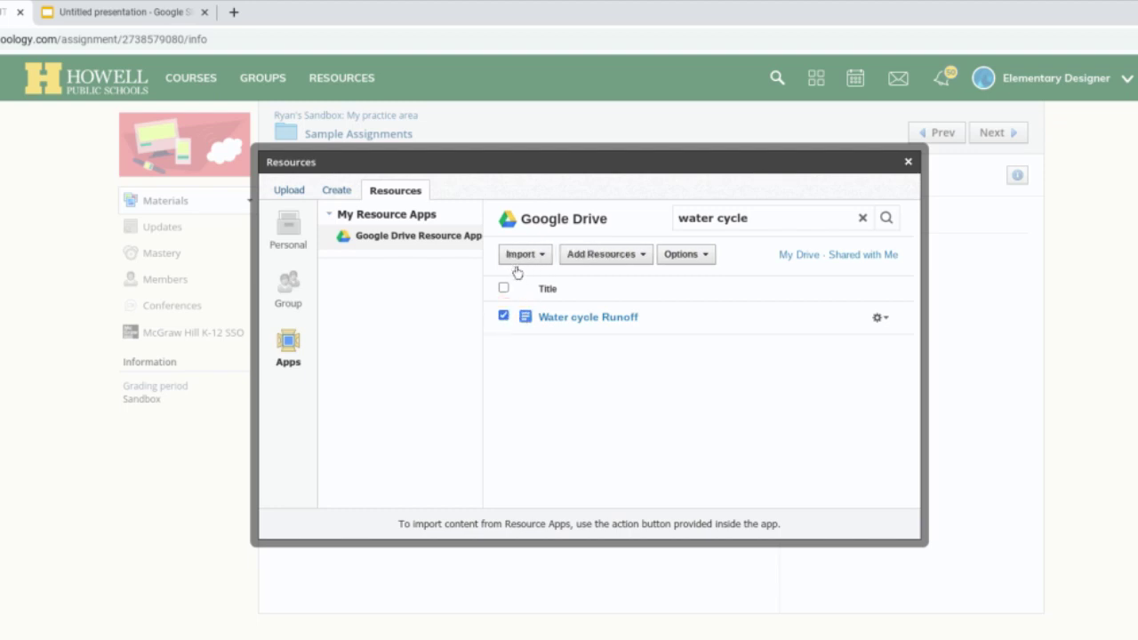
left_click(542, 258)
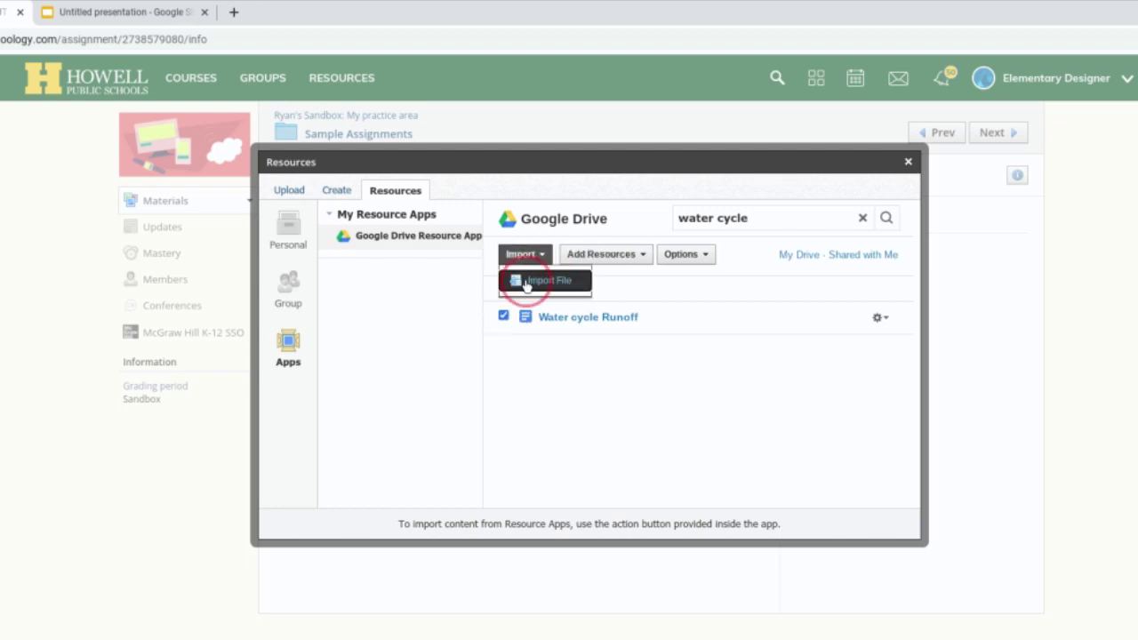
left_click(527, 279)
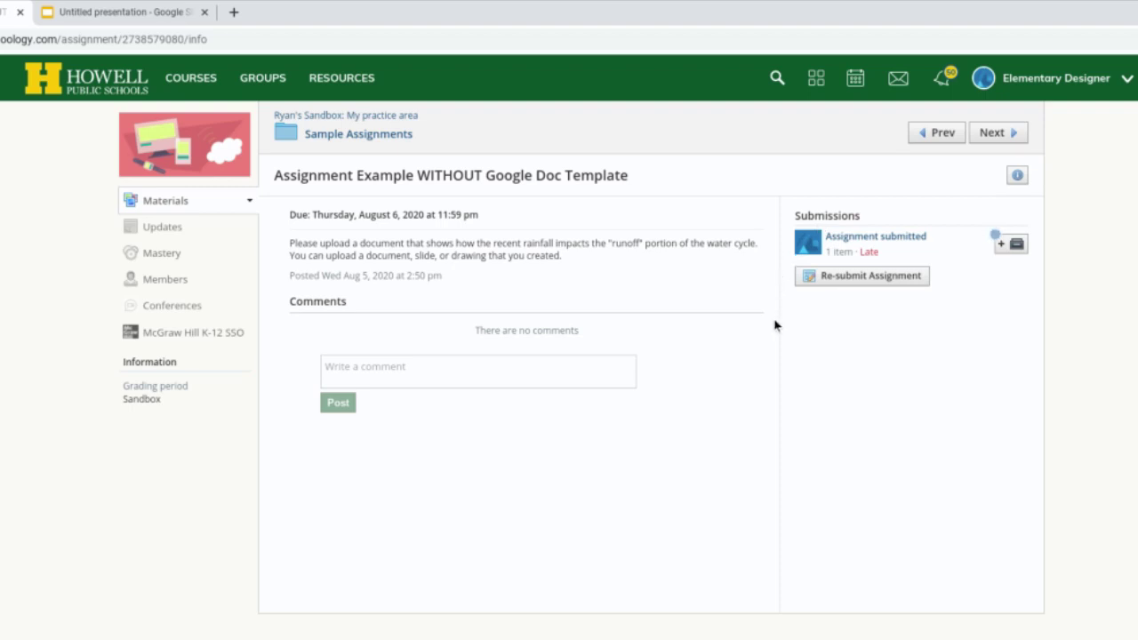
- Return to the Sample Assignments folder after submitting the imported file
key("alt+Left")
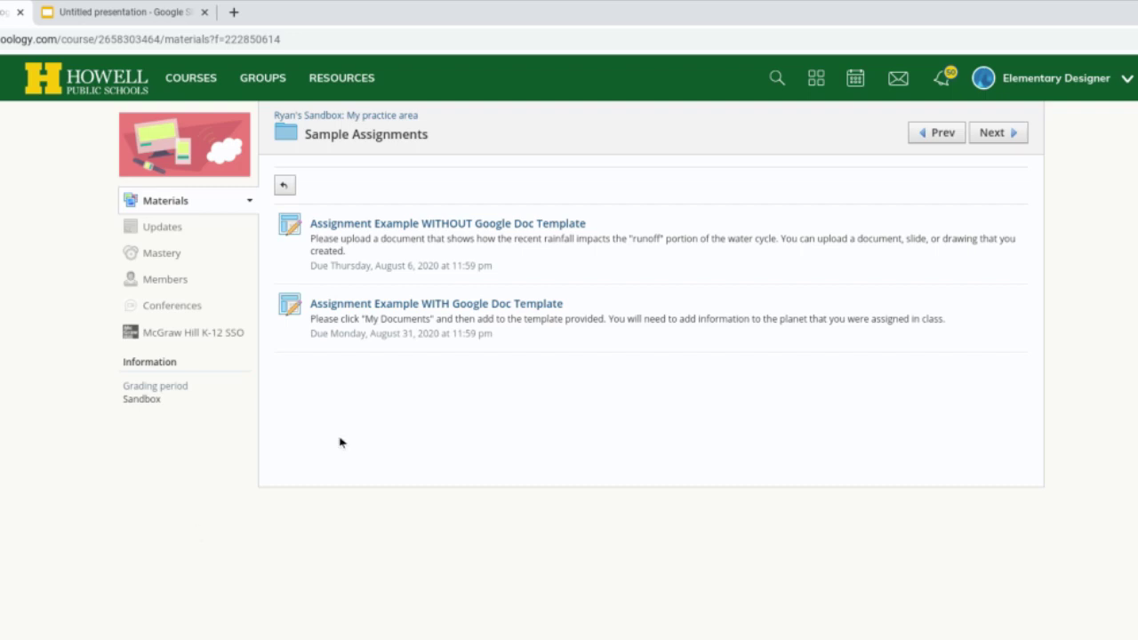
- Open 'Assignment Example WITH Google Doc Template', view My Document's planet slides, and select Mercury
left_click(406, 308)
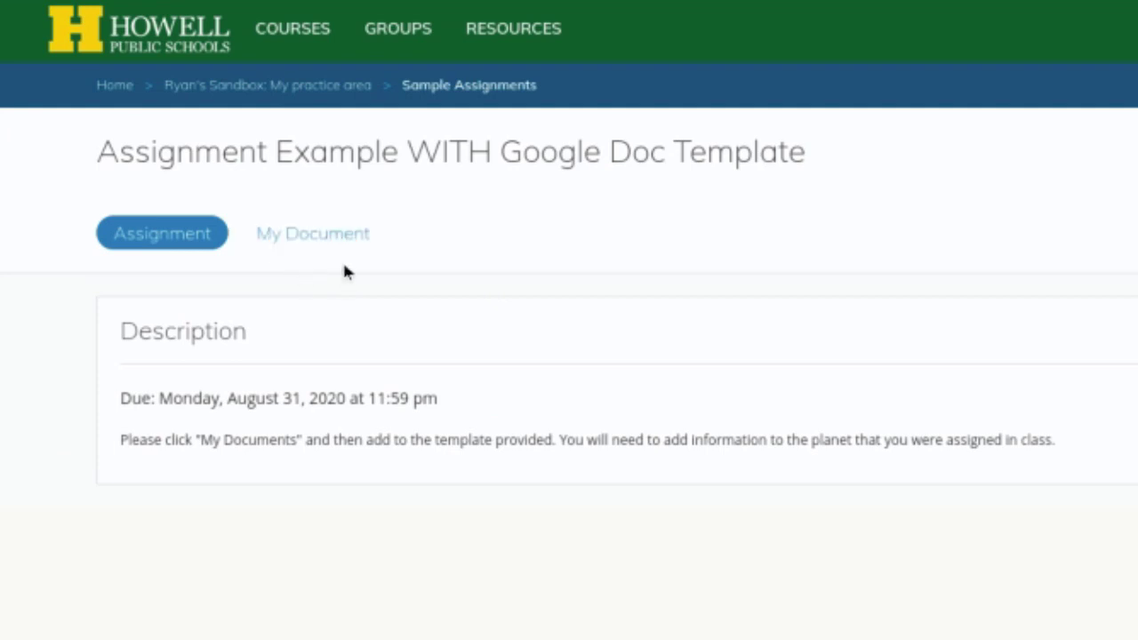
left_click(339, 245)
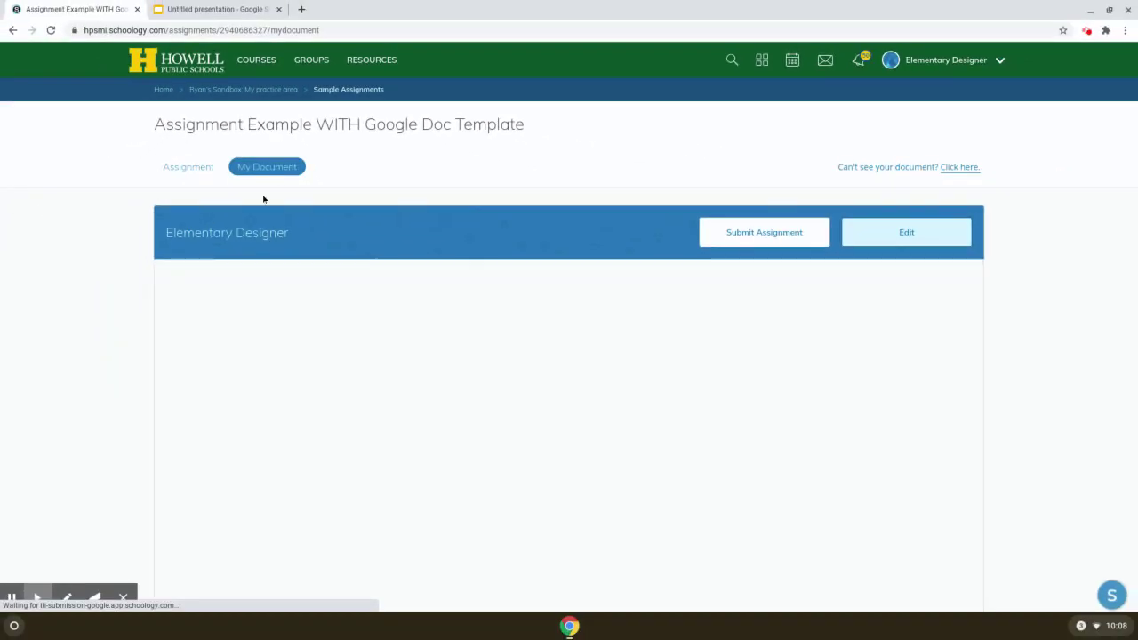
left_click_drag(166, 233, 960, 242)
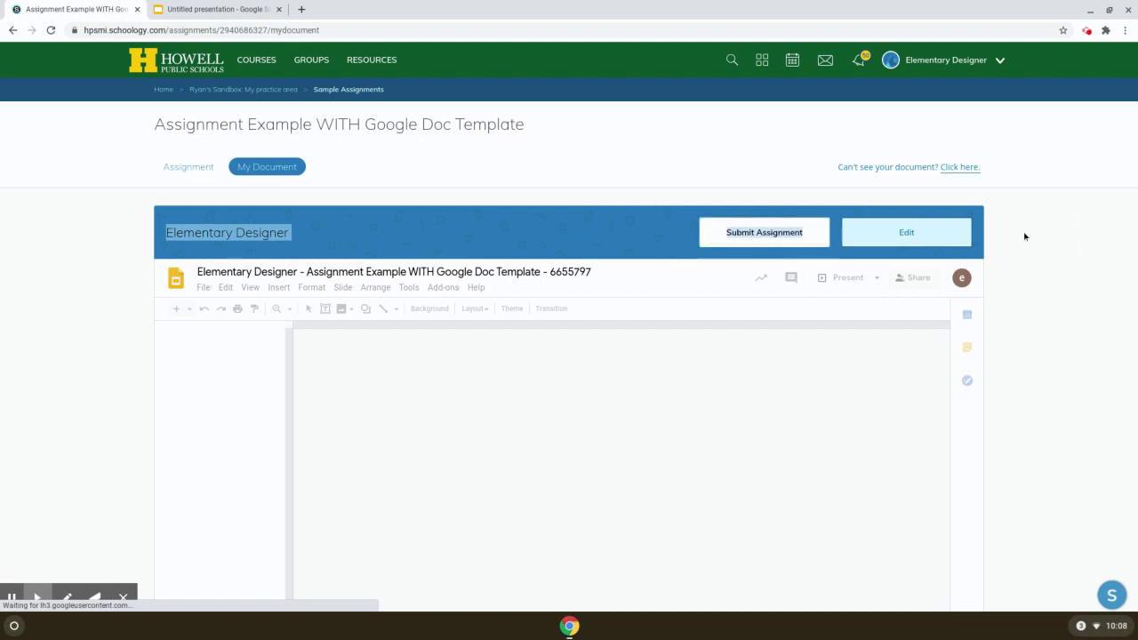
left_click(1034, 246)
left_click(915, 233)
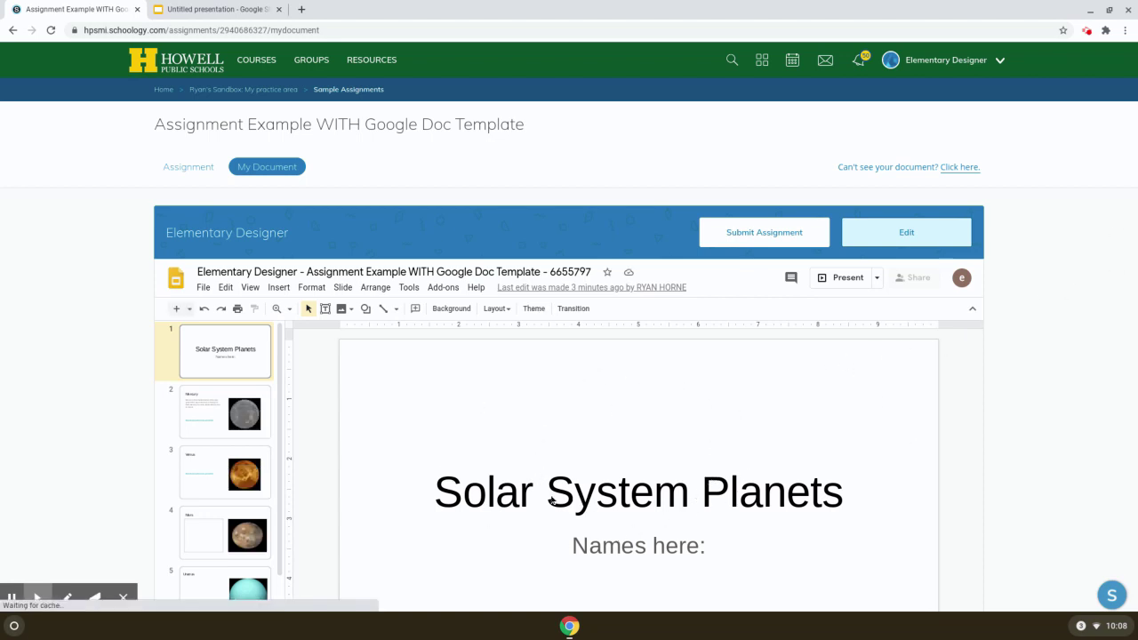
left_click(211, 405)
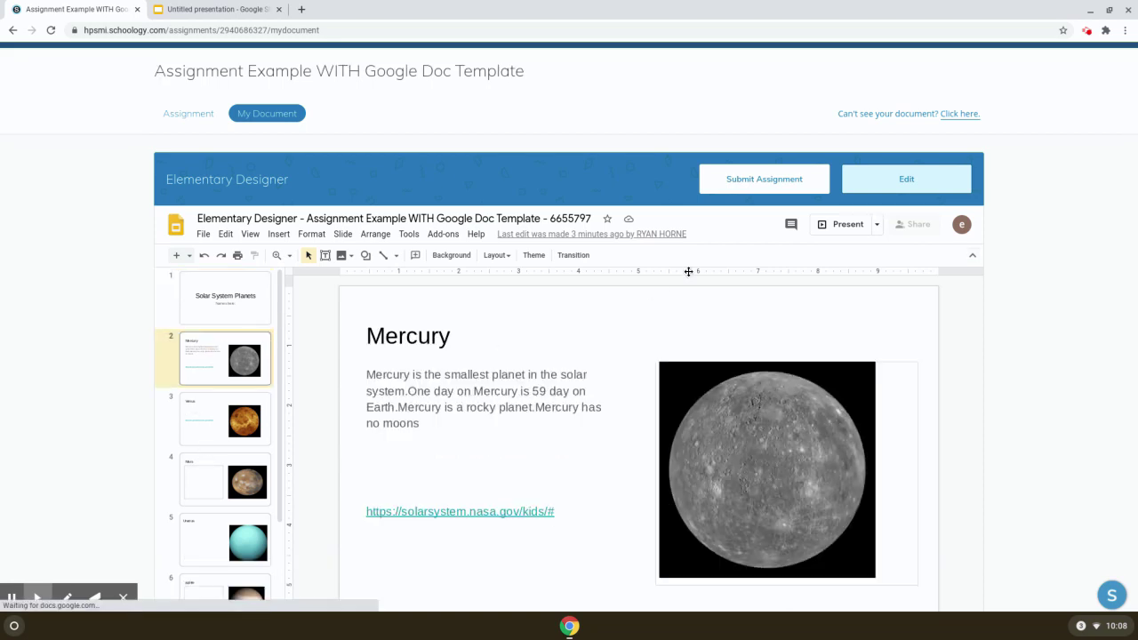
- Select the Venus slide, open the slides for editing in a new tab, then submit
left_click(210, 400)
left_click(921, 179)
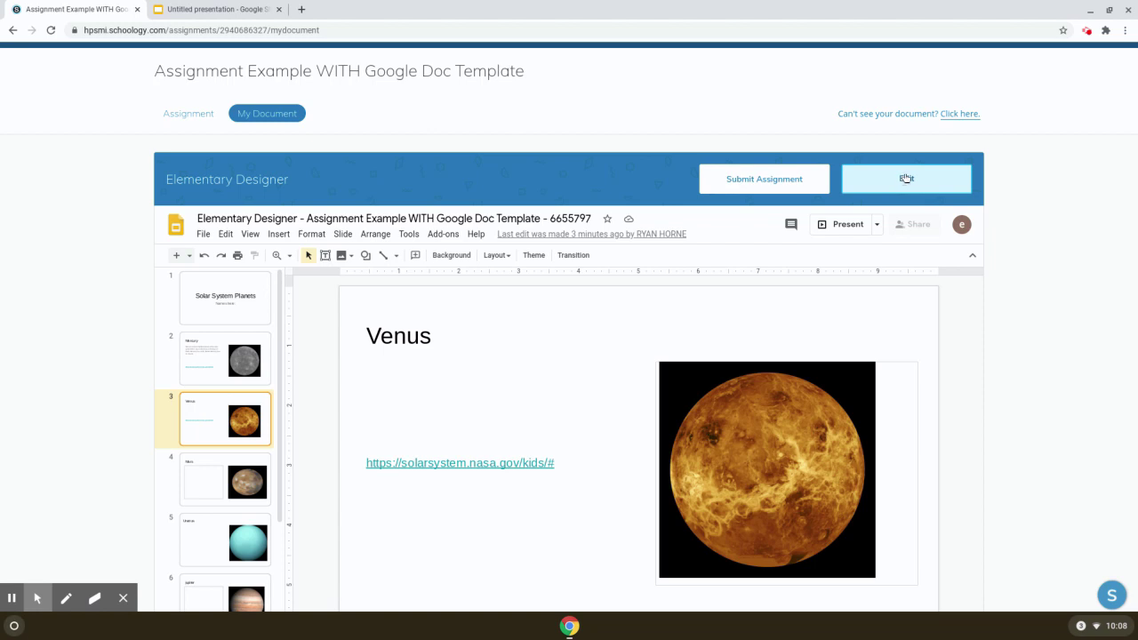
left_click(906, 179)
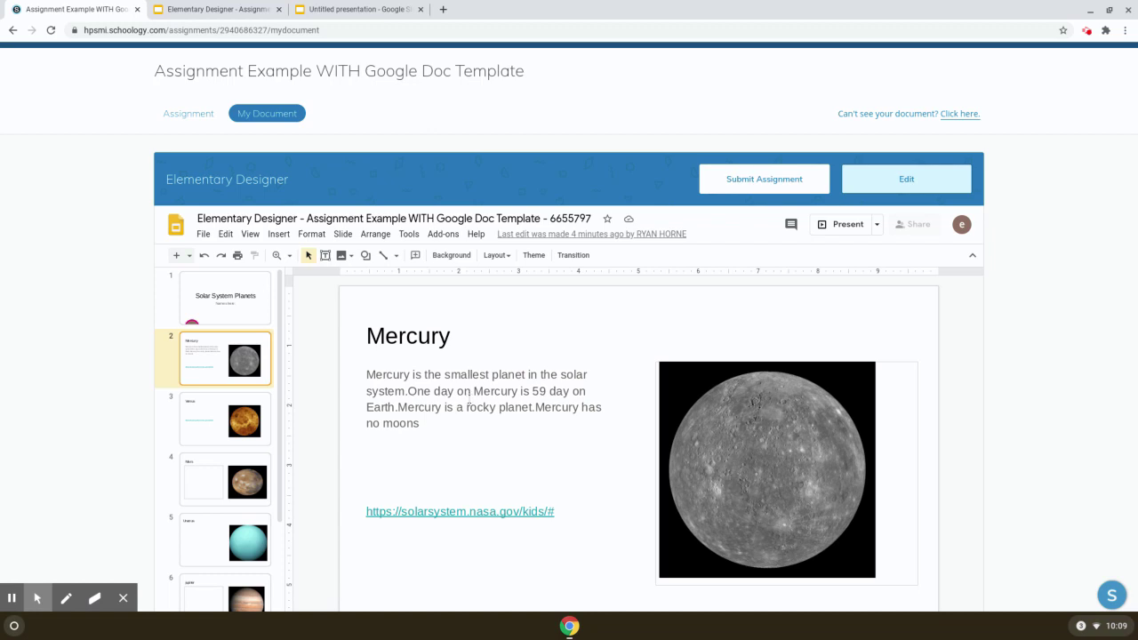
left_click(740, 181)
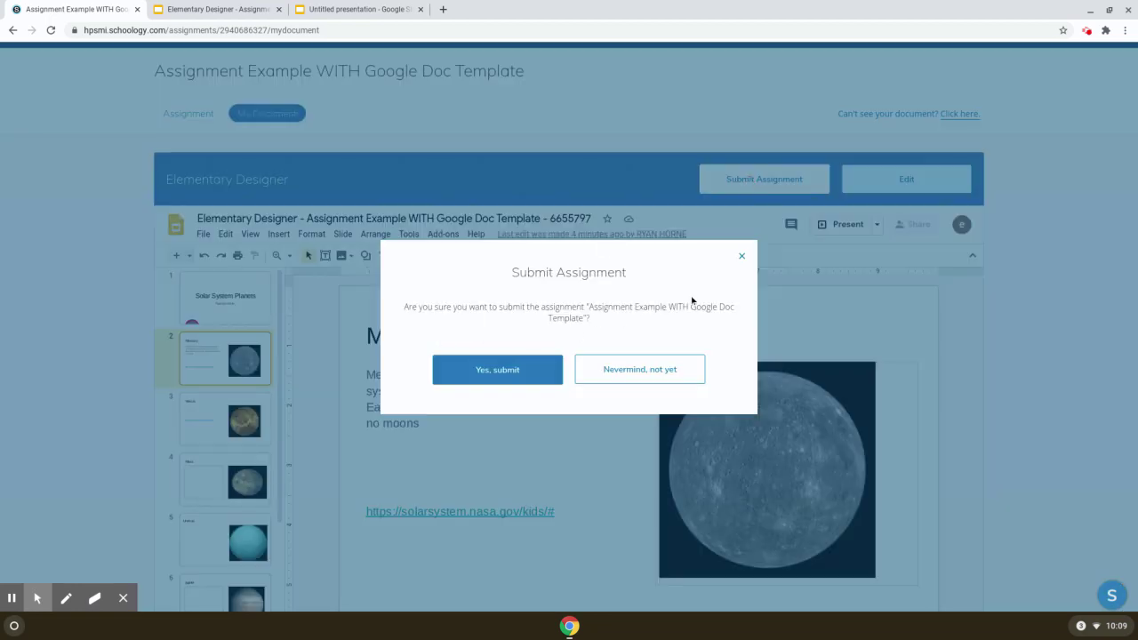
- Confirm 'Yes, submit' for the WITH Google Doc Template assignment and close the confirmation
left_click(501, 368)
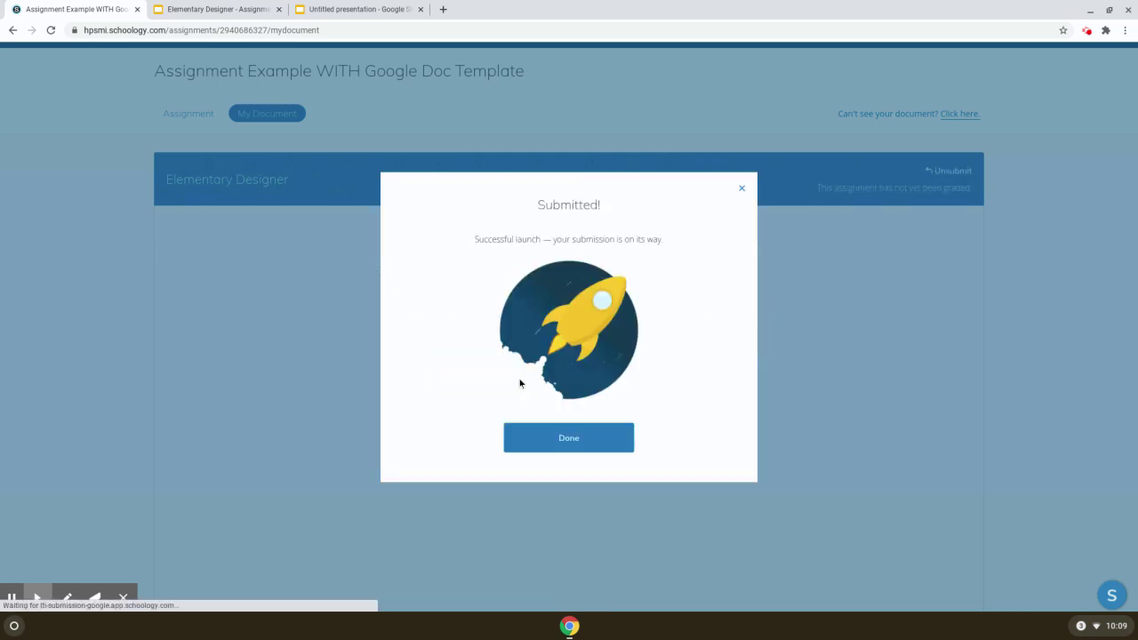
left_click(592, 436)
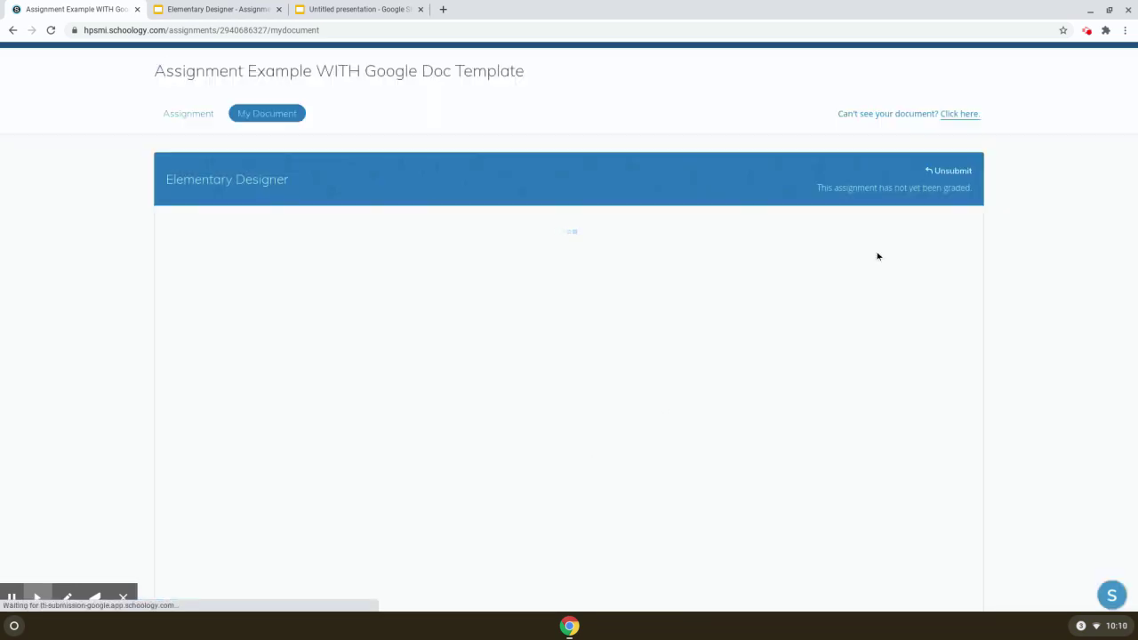